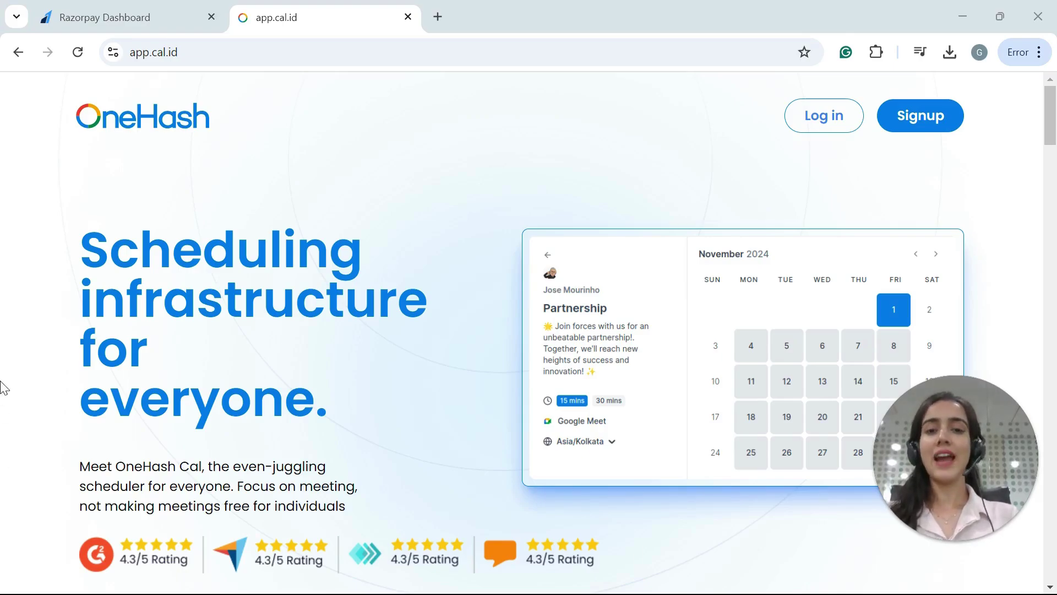
- Leave the Razorpay dashboard, log in to OneHash Cal and open the Apps section
left_click(167, 9)
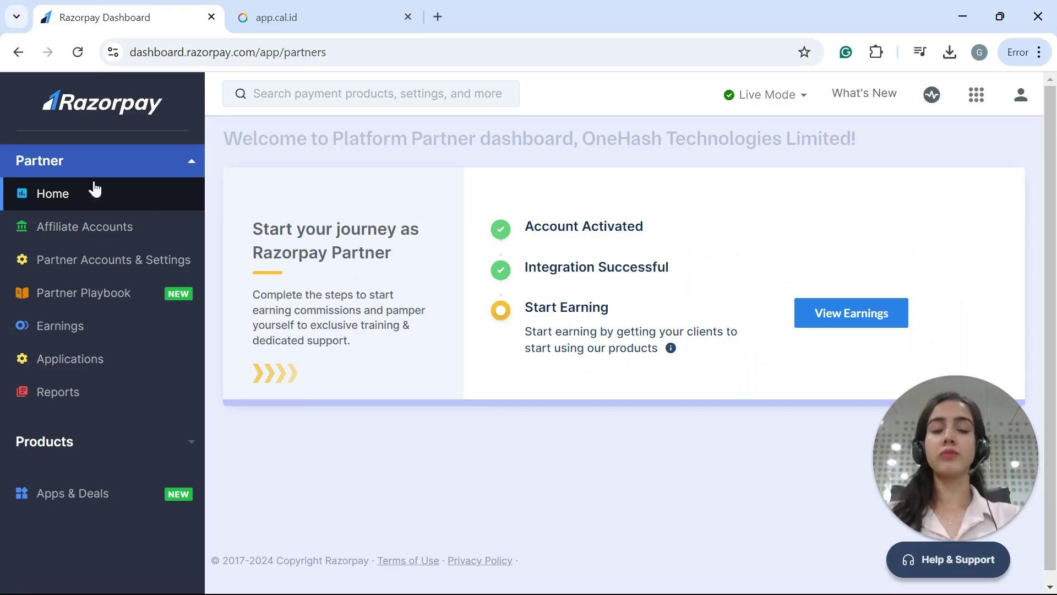
left_click(322, 12)
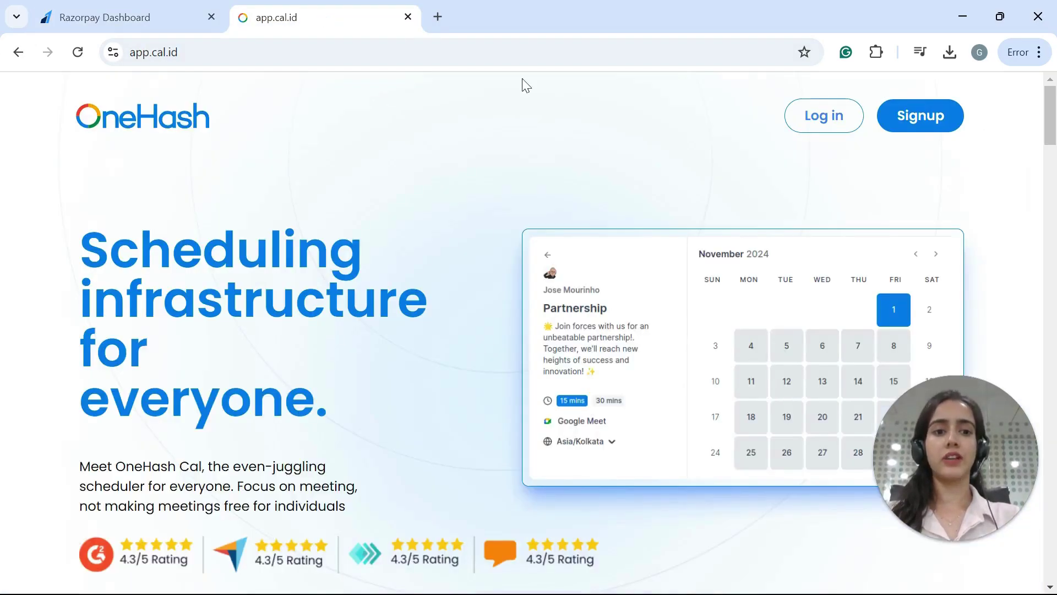
left_click(833, 122)
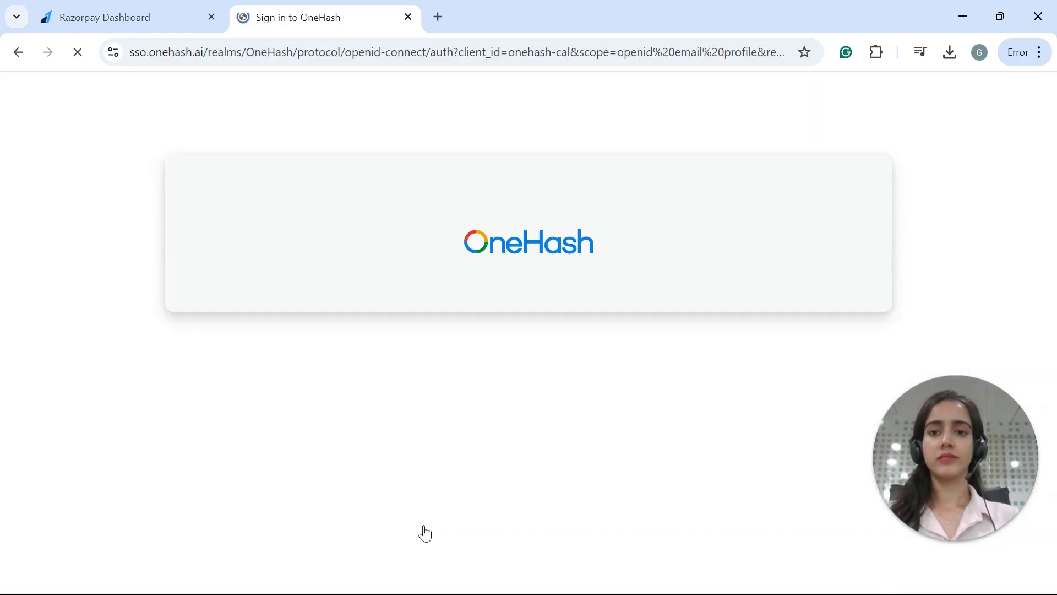
left_click(467, 533)
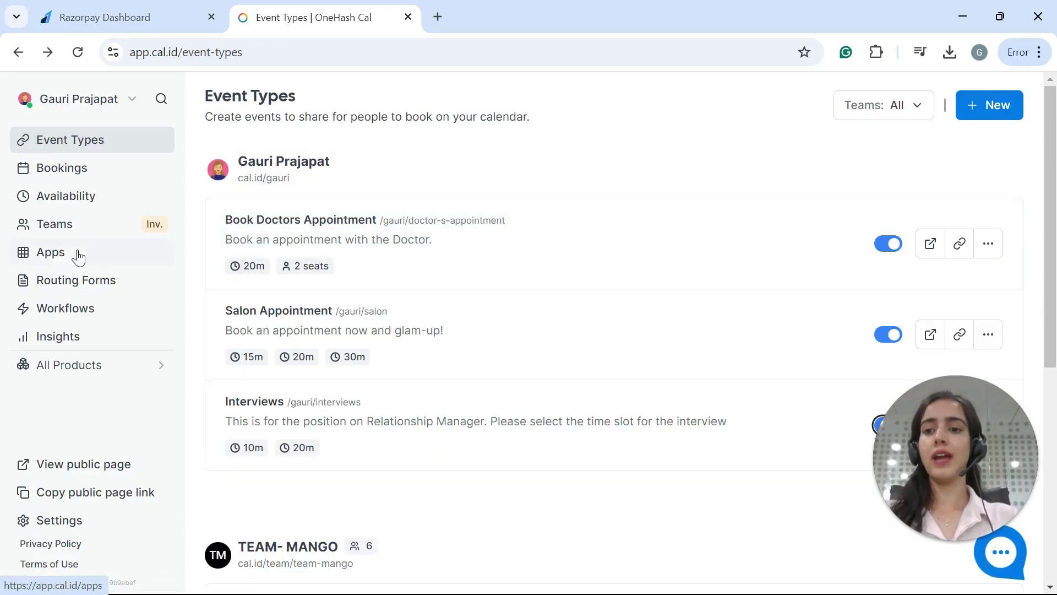
left_click(47, 256)
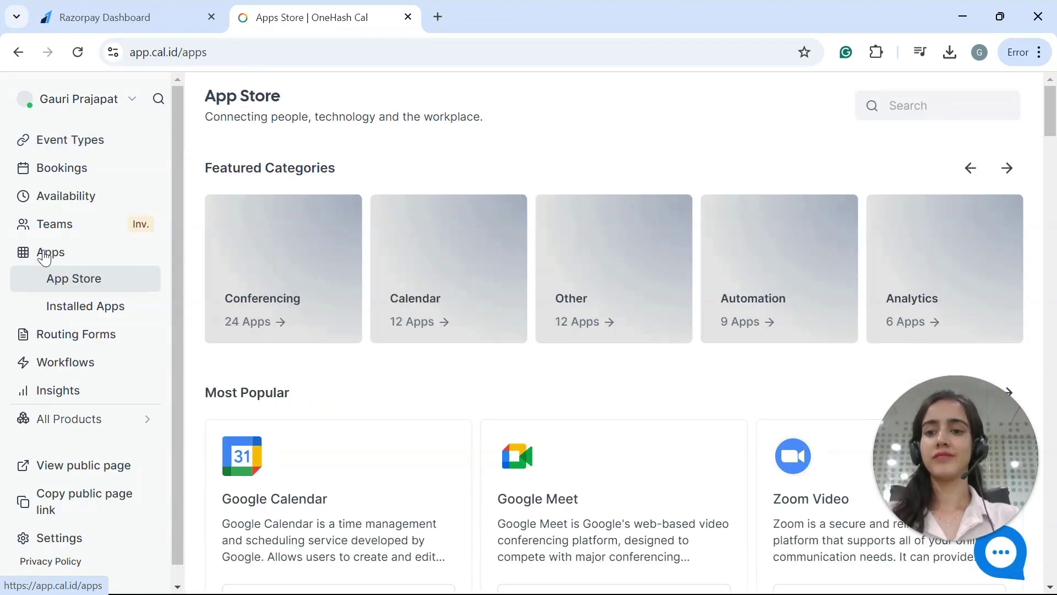
- Scroll the App Store to Recently added and open Razorpay's details to install it
scroll(354, 259, "down", 2)
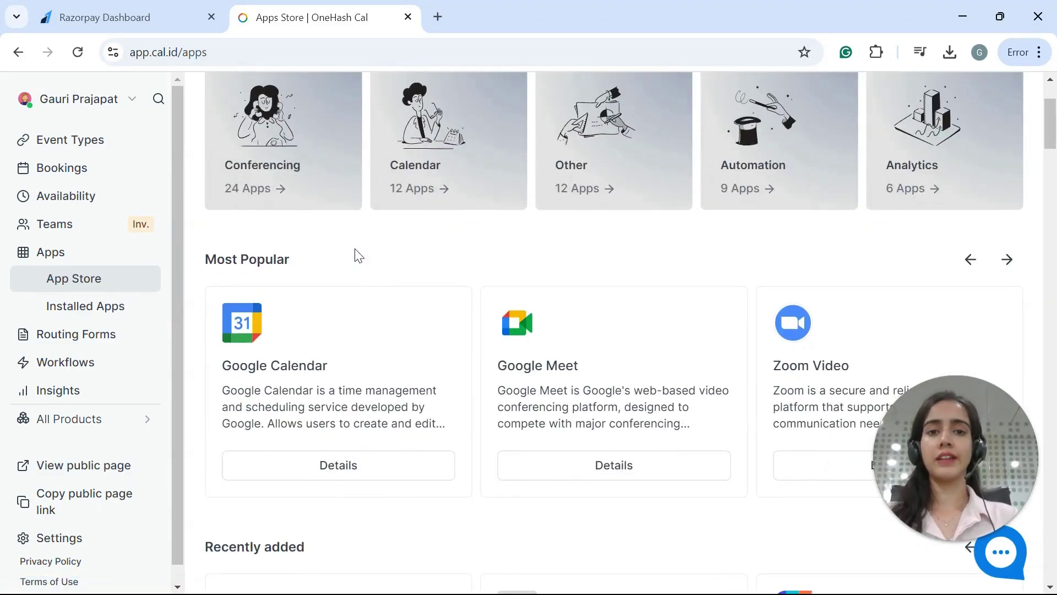
scroll(358, 257, "down", 6)
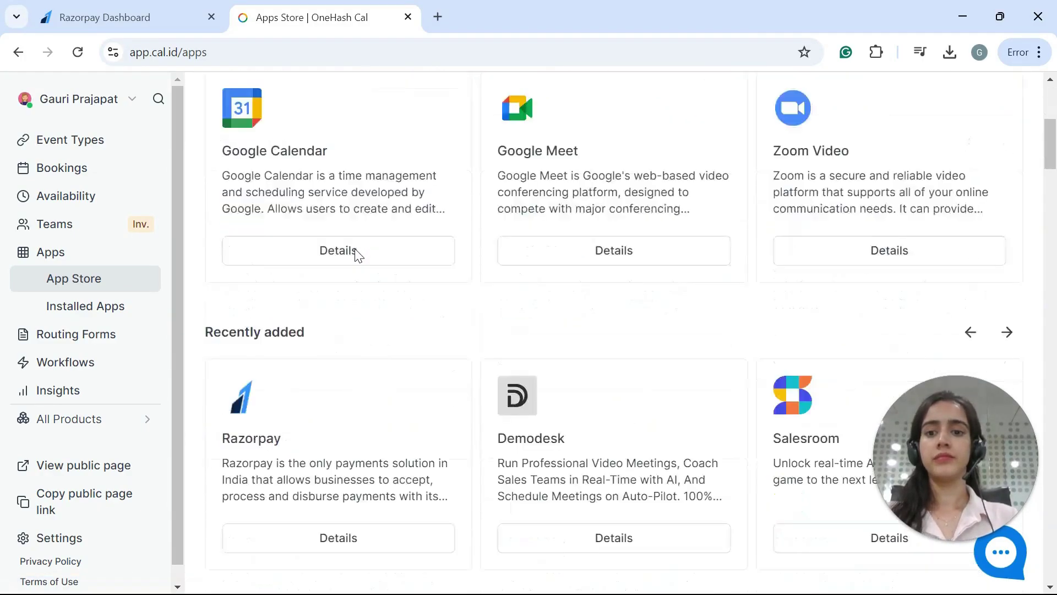
scroll(355, 256, "up", 2)
scroll(355, 256, "down", 2)
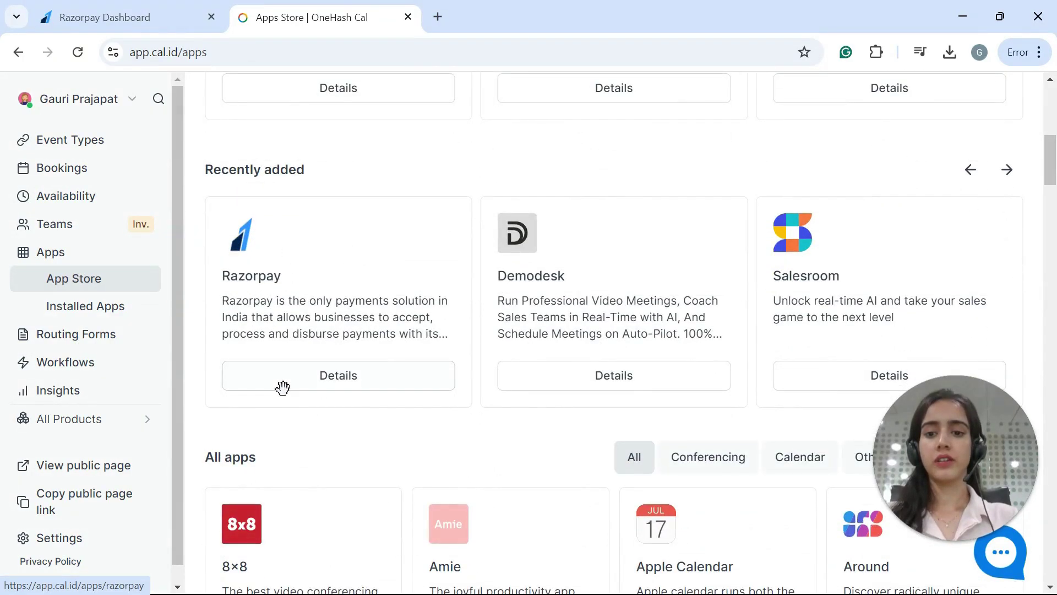
left_click(292, 388)
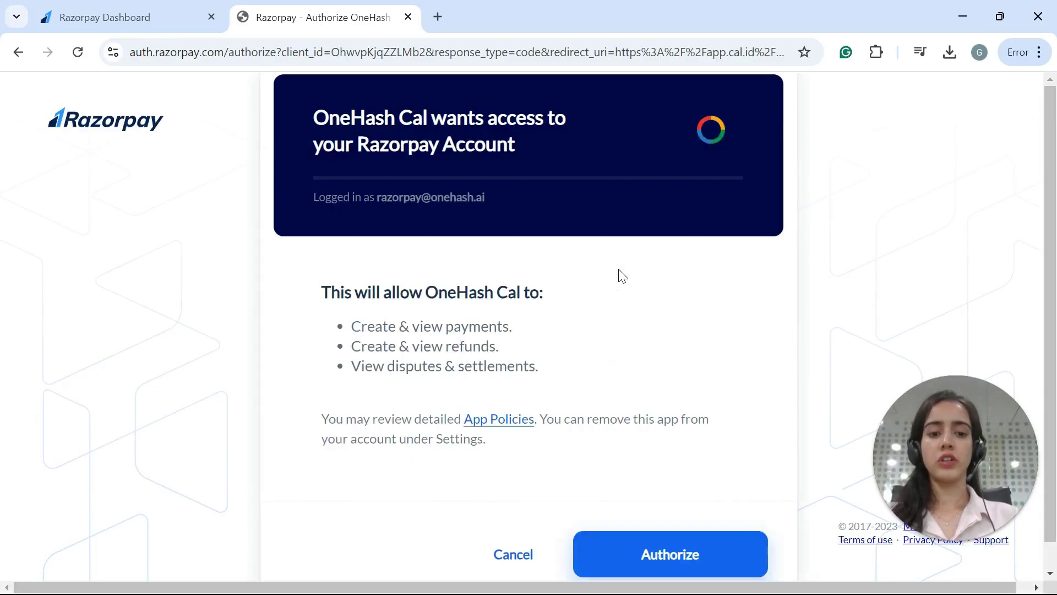
- Authorize OneHash Cal to access the Razorpay account
left_click(662, 570)
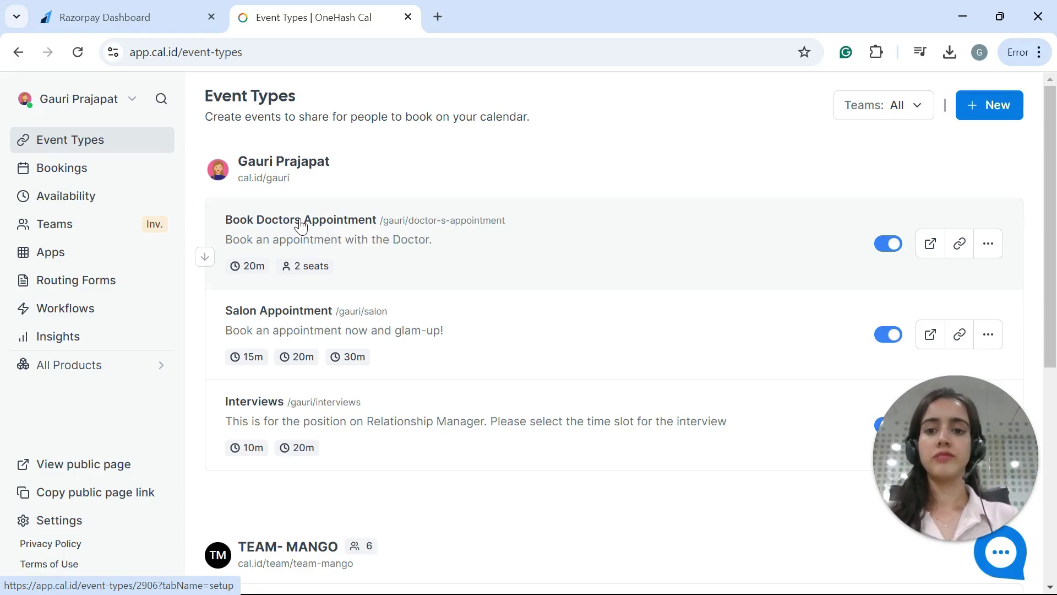
- Open Book Doctors Appointment and show its Apps settings
left_click(301, 226)
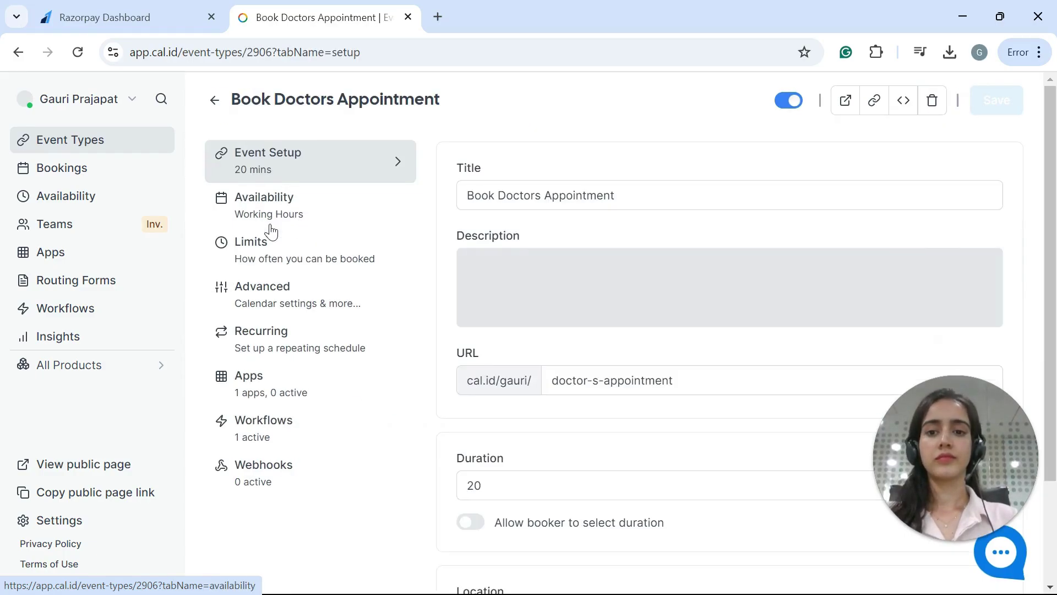
left_click(258, 394)
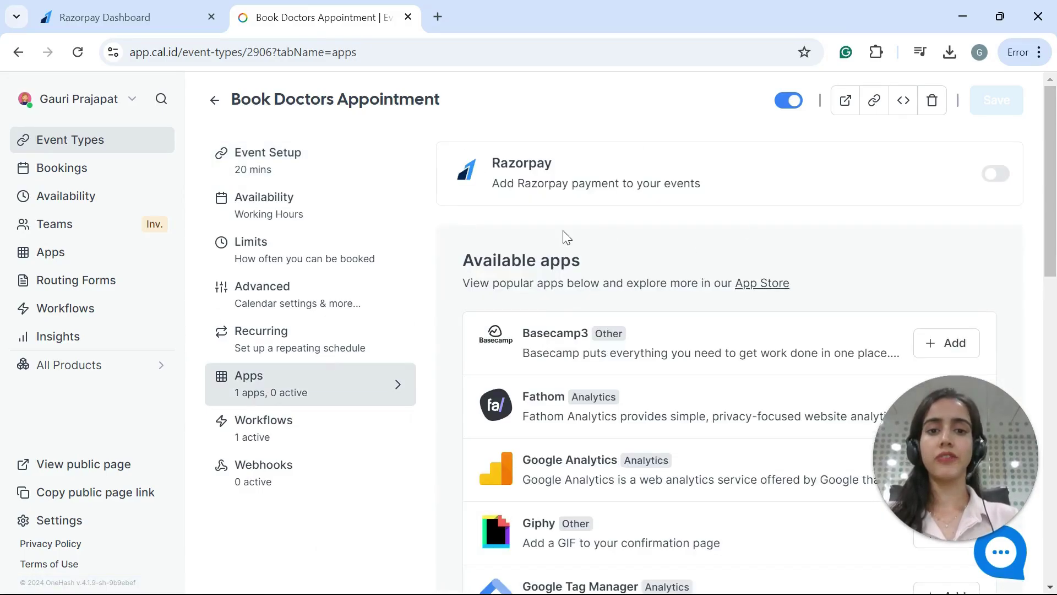
- Enable Razorpay at 3 Indian rupees, collected on booking, save, and return to event types
left_click(1004, 179)
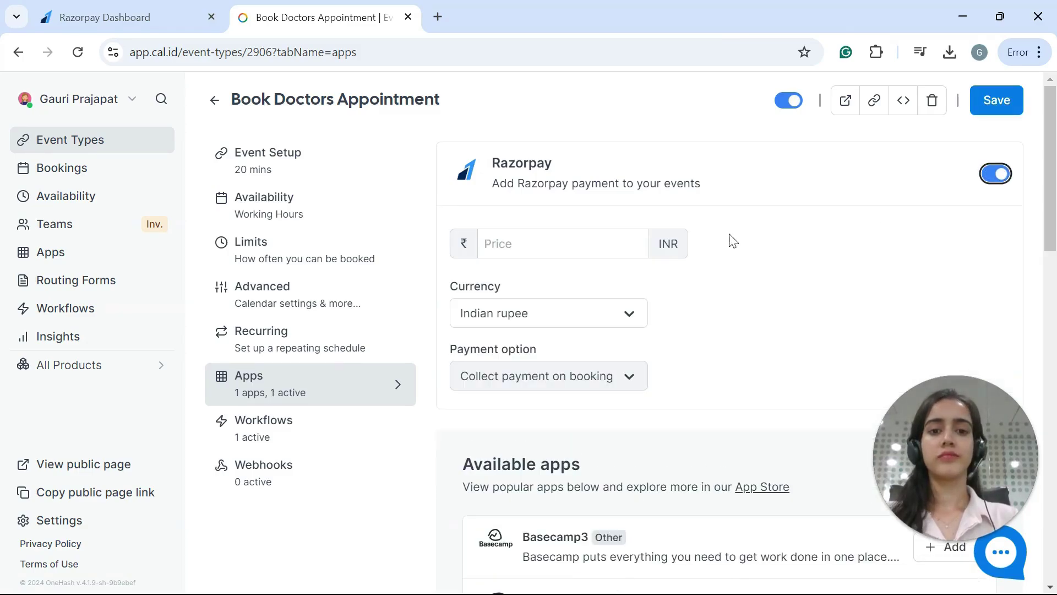
left_click(562, 249)
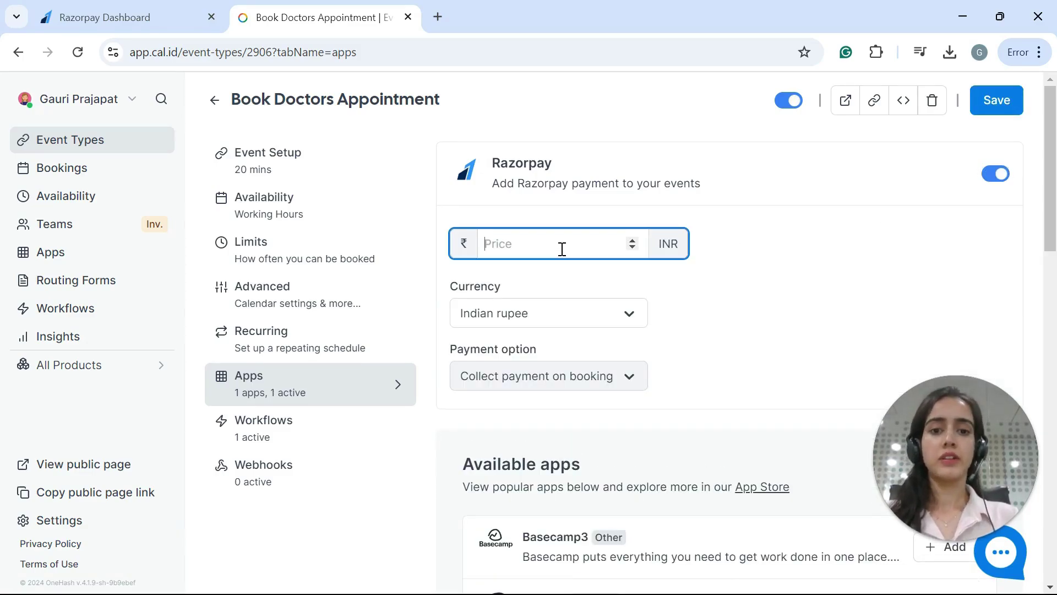
type("3")
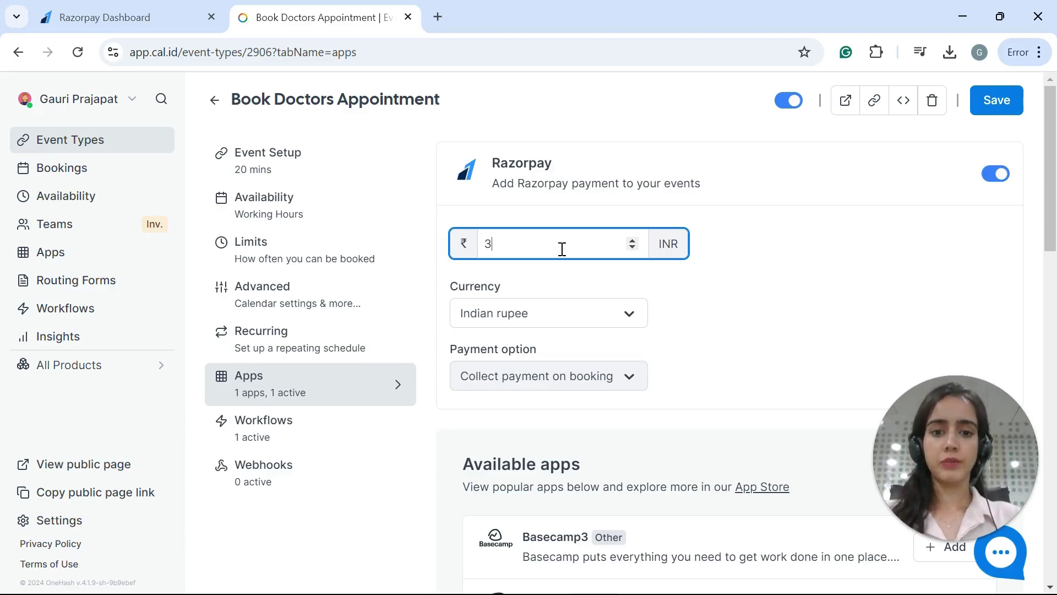
left_click(568, 320)
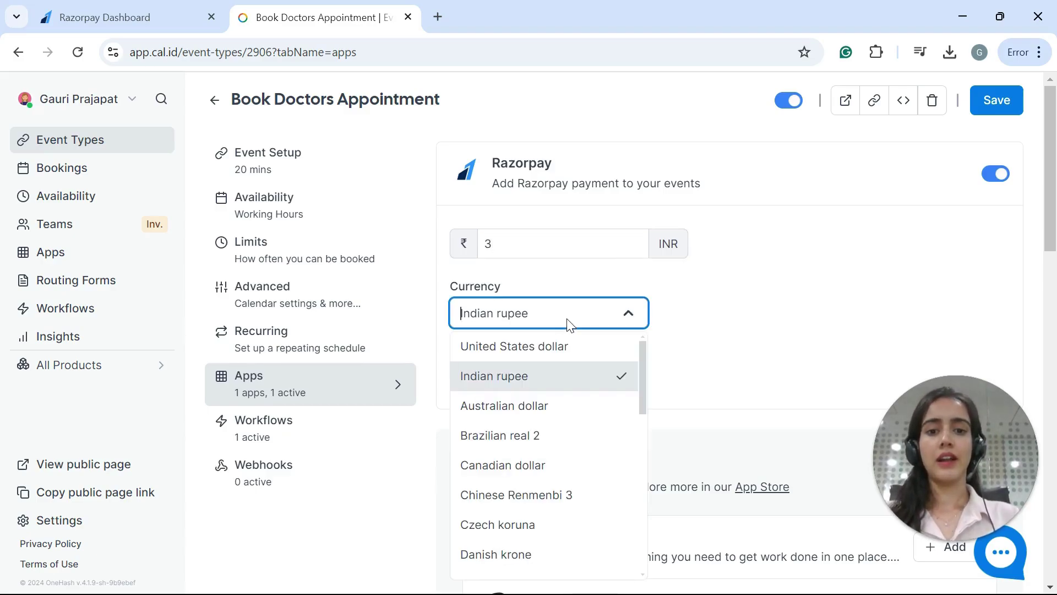
scroll(525, 529, "down", 3)
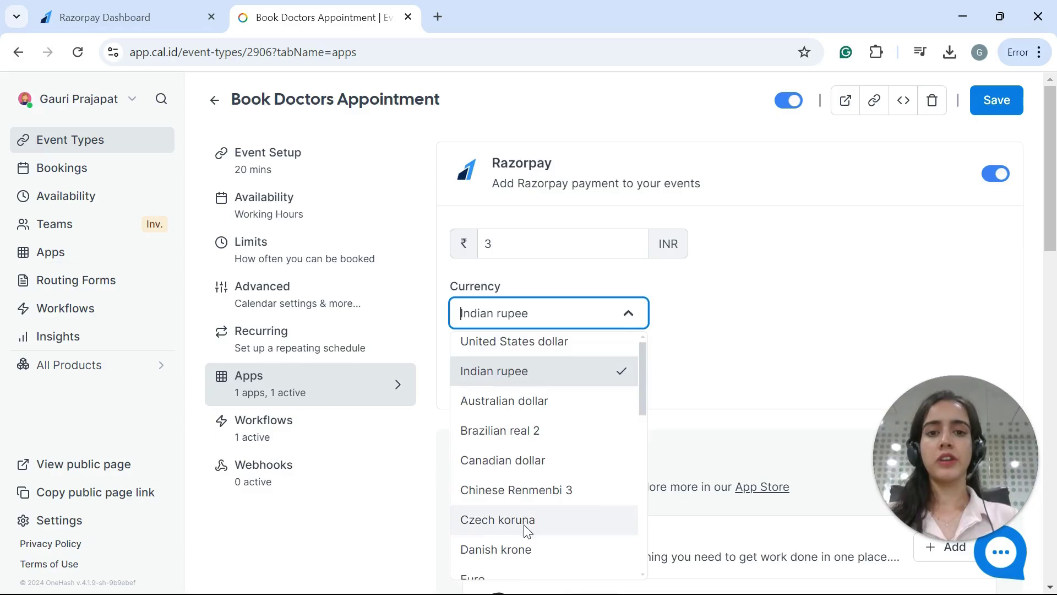
scroll(524, 527, "down", 1)
scroll(524, 524, "up", 5)
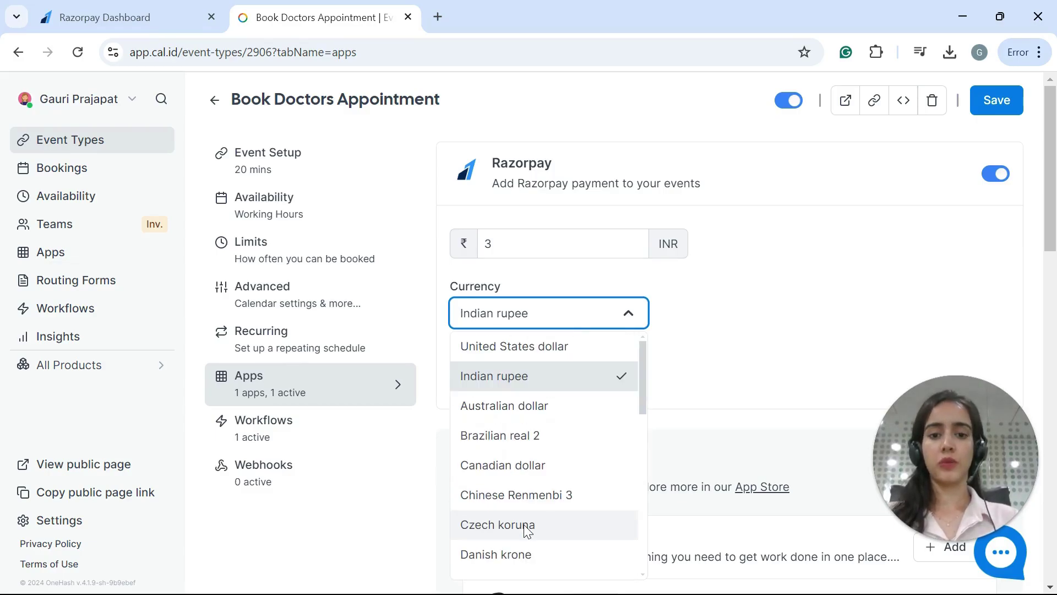
left_click(515, 392)
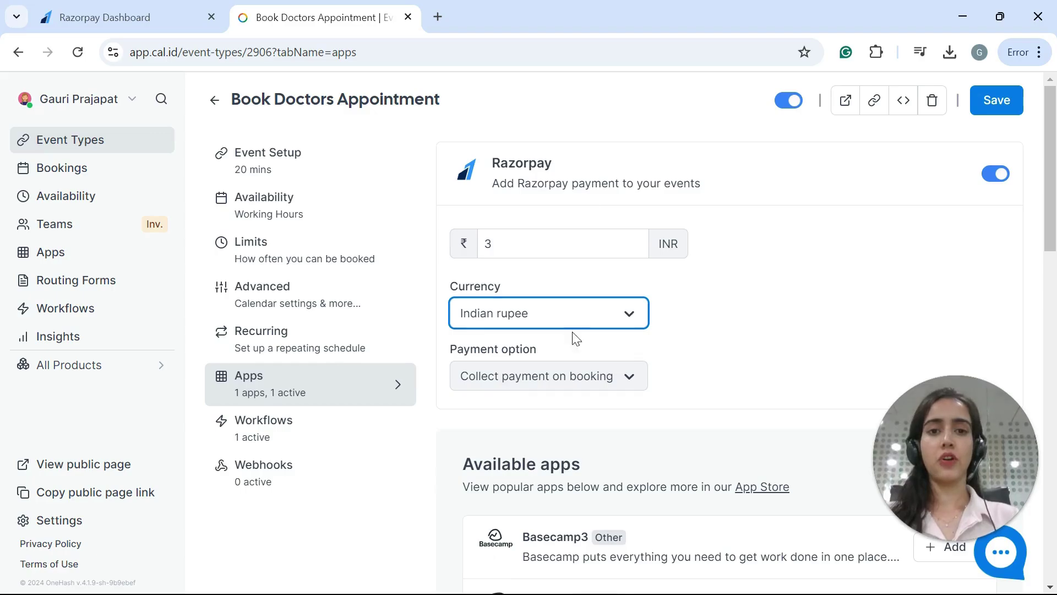
left_click(1003, 105)
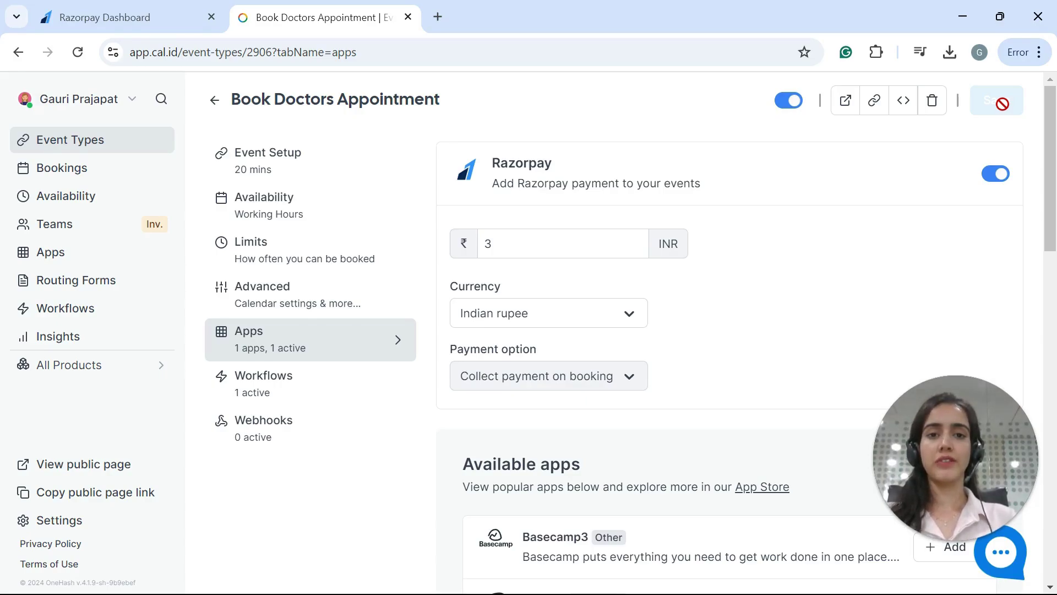
left_click(214, 100)
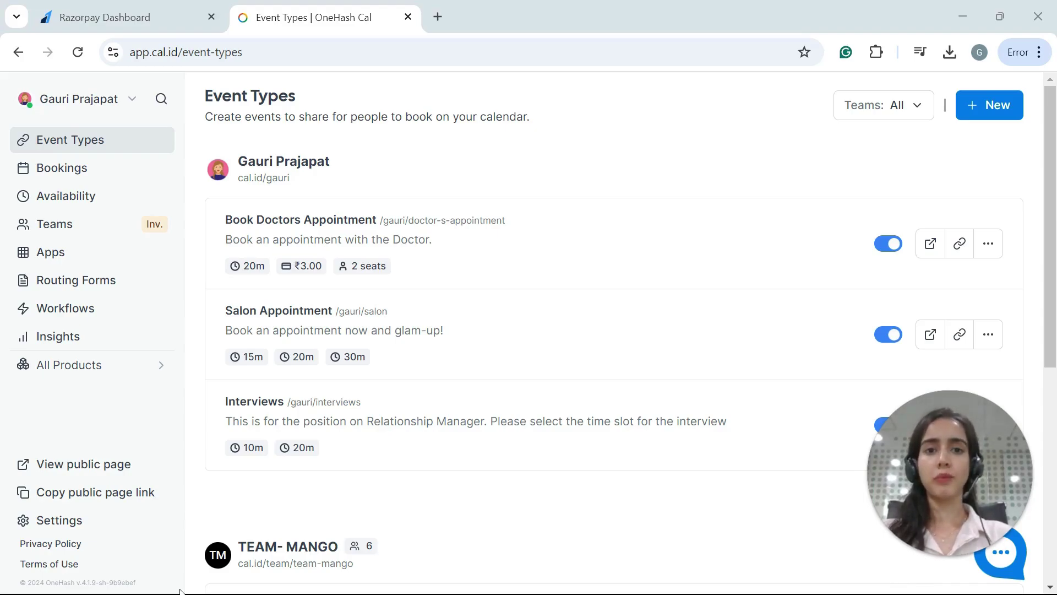
- Load the public cal.id profile page in a new tab and scroll through its event types
left_click(443, 21)
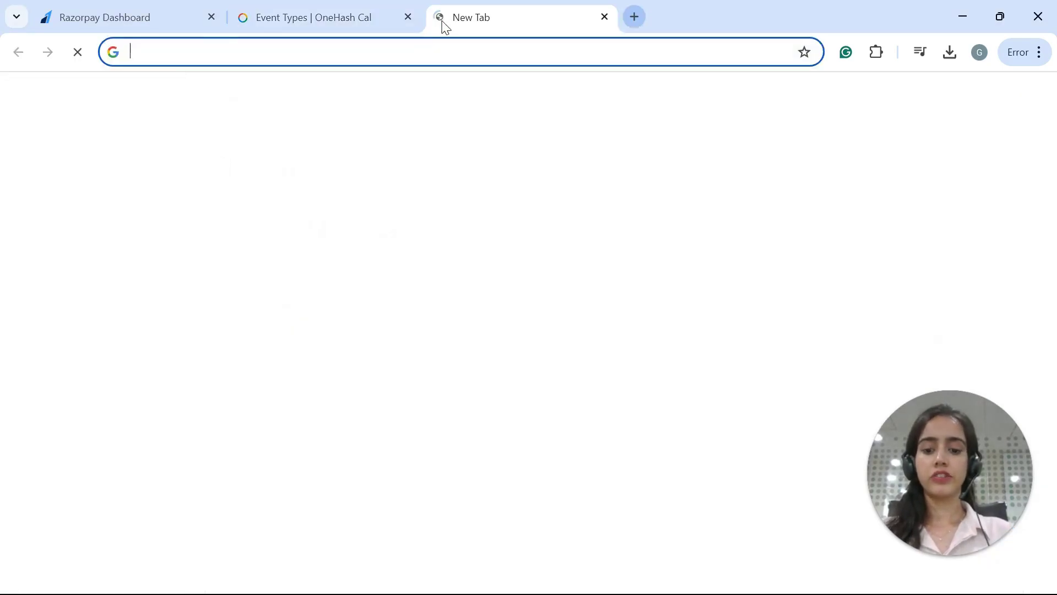
type("ca")
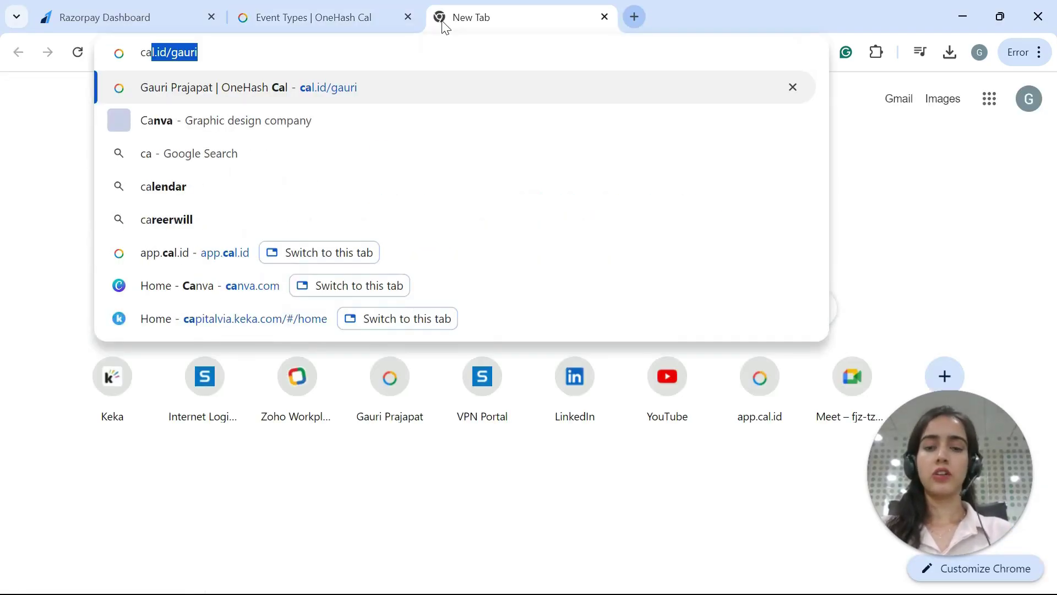
key("Return")
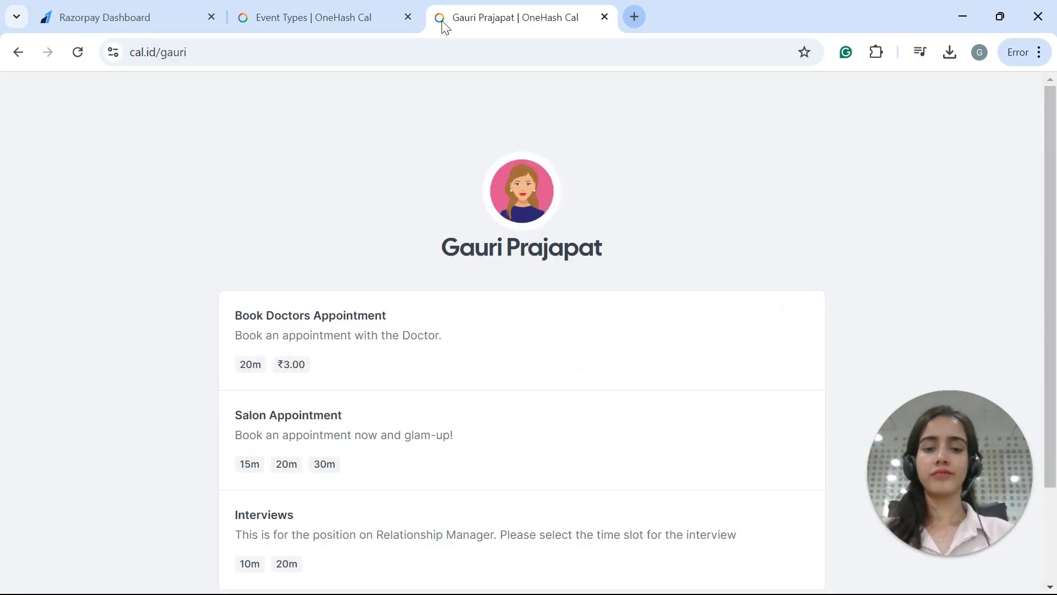
scroll(462, 148, "down", 2)
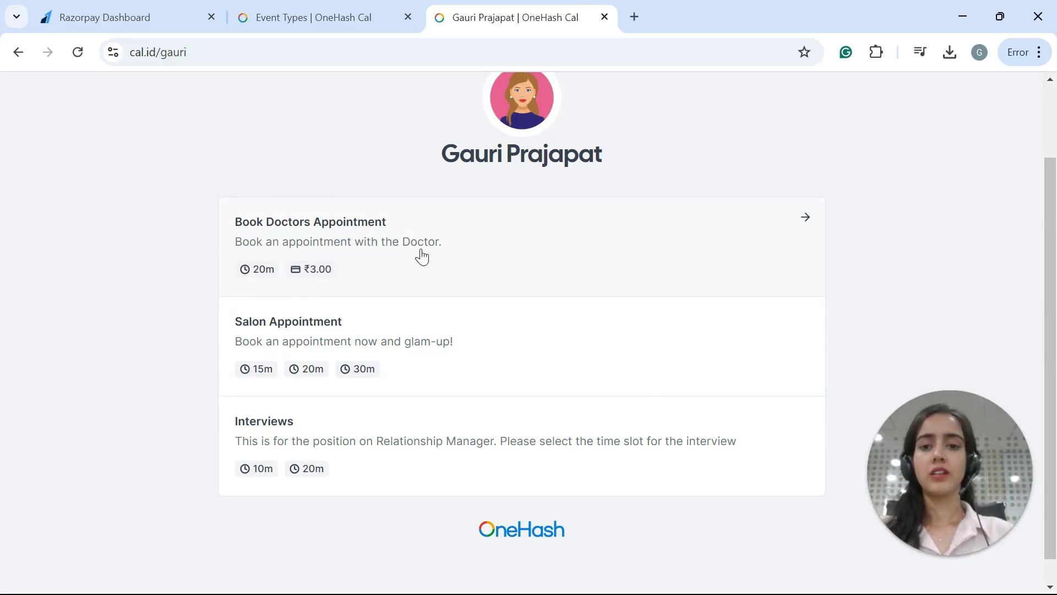
- Book Doctors Appointment for Friday, 6 September 2024 at 10:10am and submit for payment
left_click(310, 235)
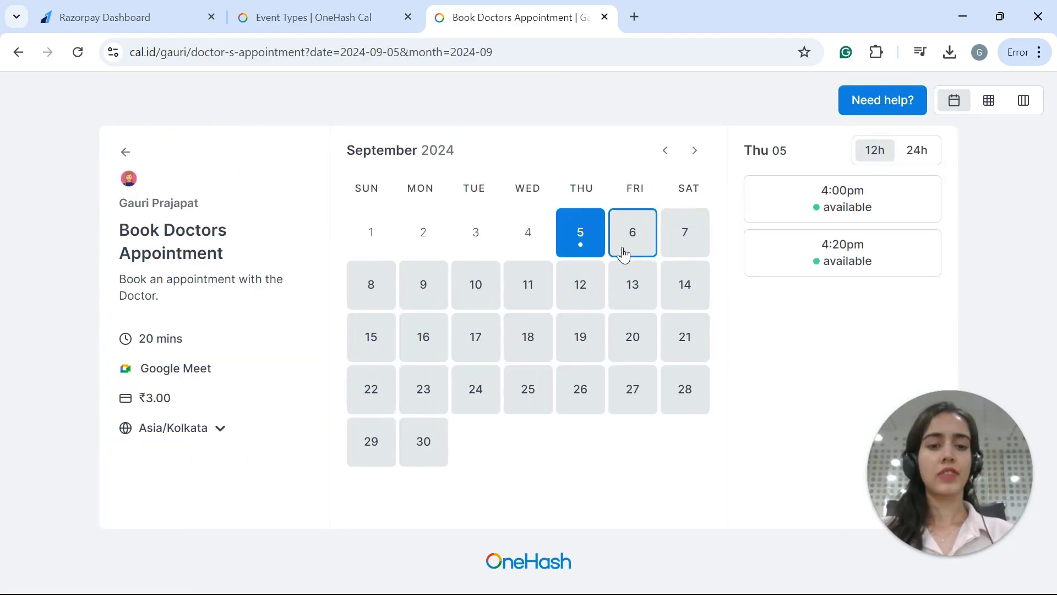
left_click(635, 239)
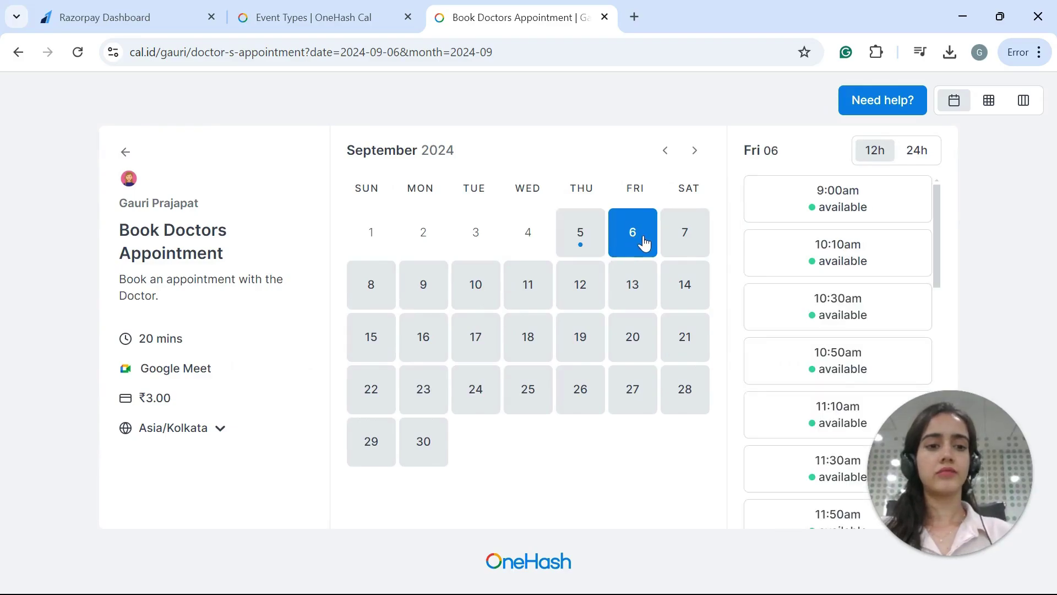
left_click(845, 264)
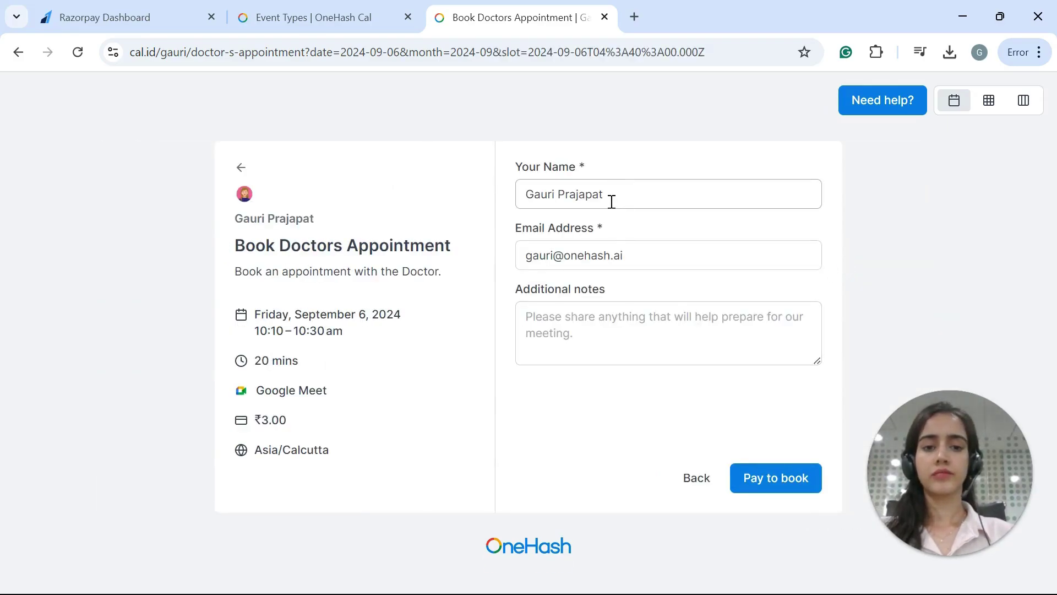
left_click(611, 202)
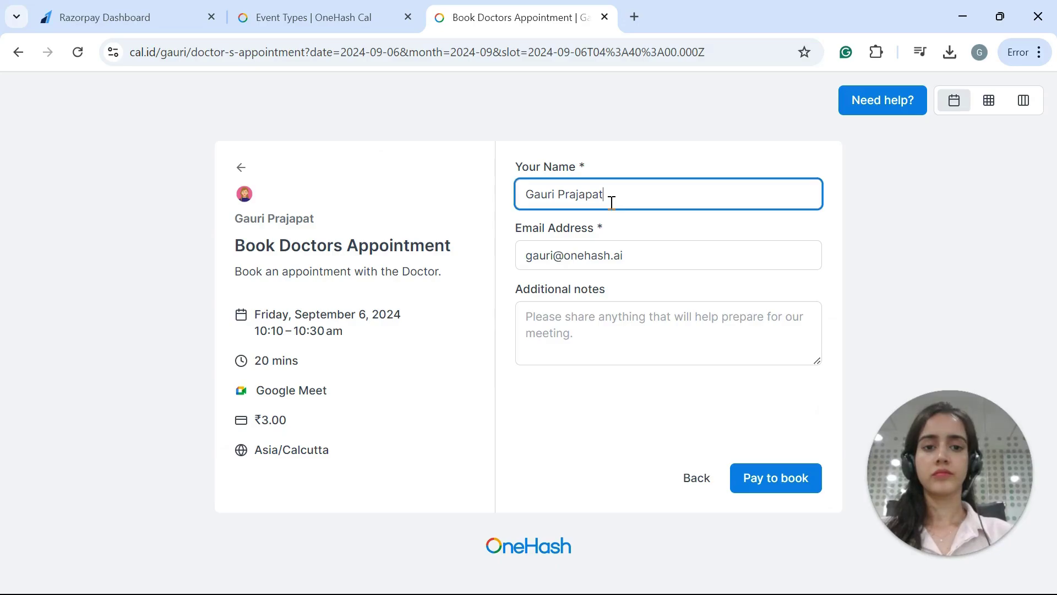
left_click(789, 489)
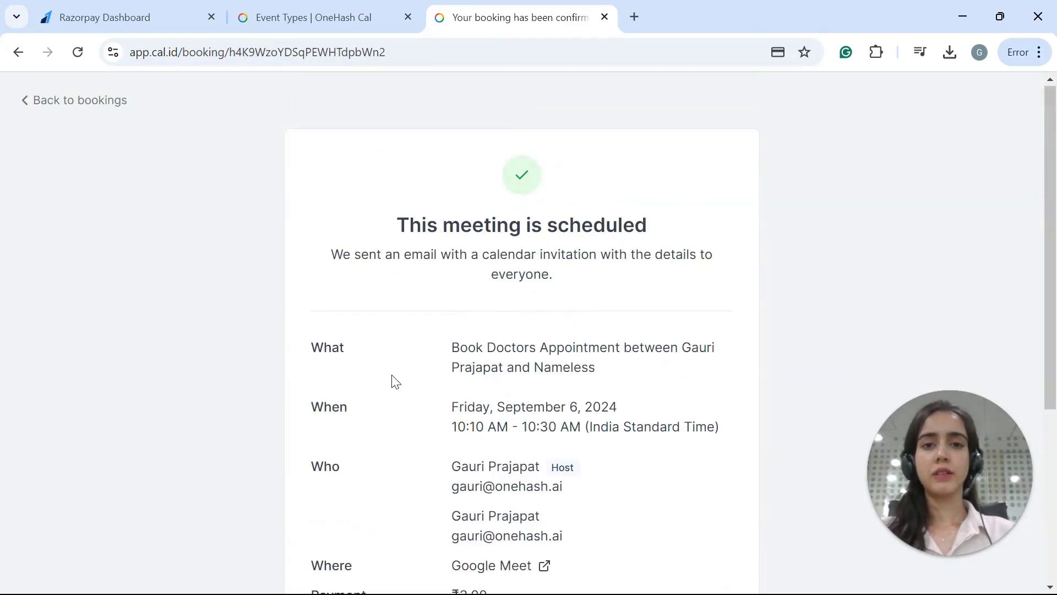
- Scroll the 'This meeting is scheduled' confirmation down to the payment details
scroll(396, 382, "down", 2)
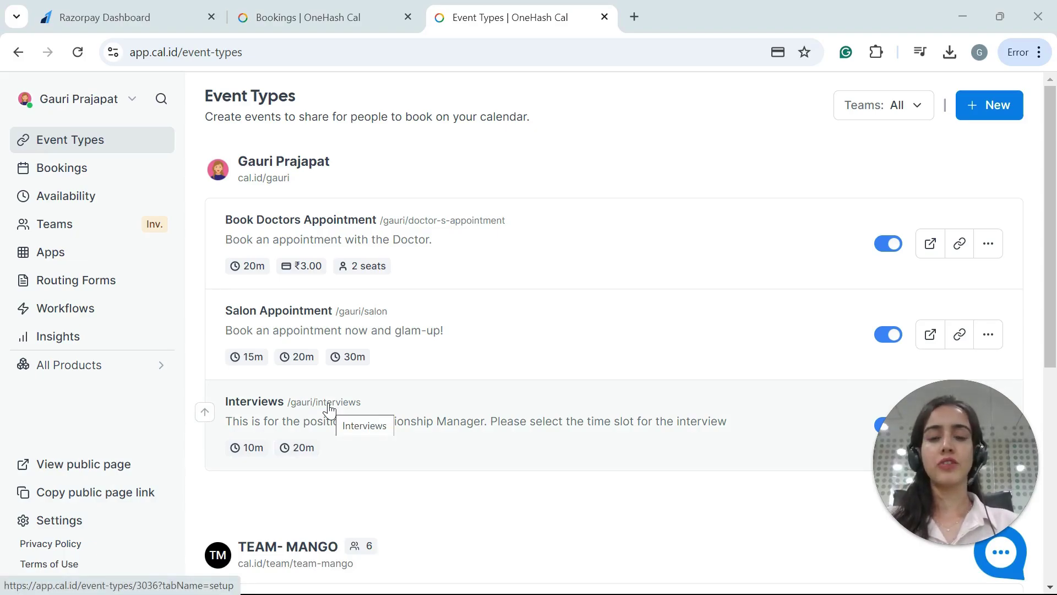
- Open the Bookings list and start cancelling the Fri 6 Sep doctor's appointment
left_click(63, 175)
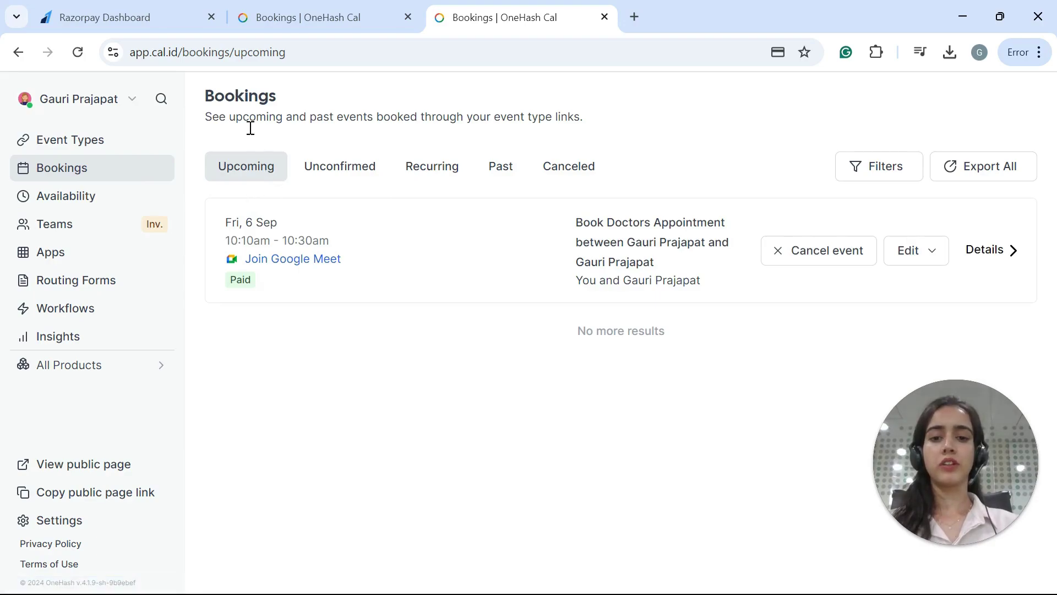
left_click(812, 258)
- Cancel the ₹3.00 appointment with auto refund to the booker switched on
left_click(645, 434)
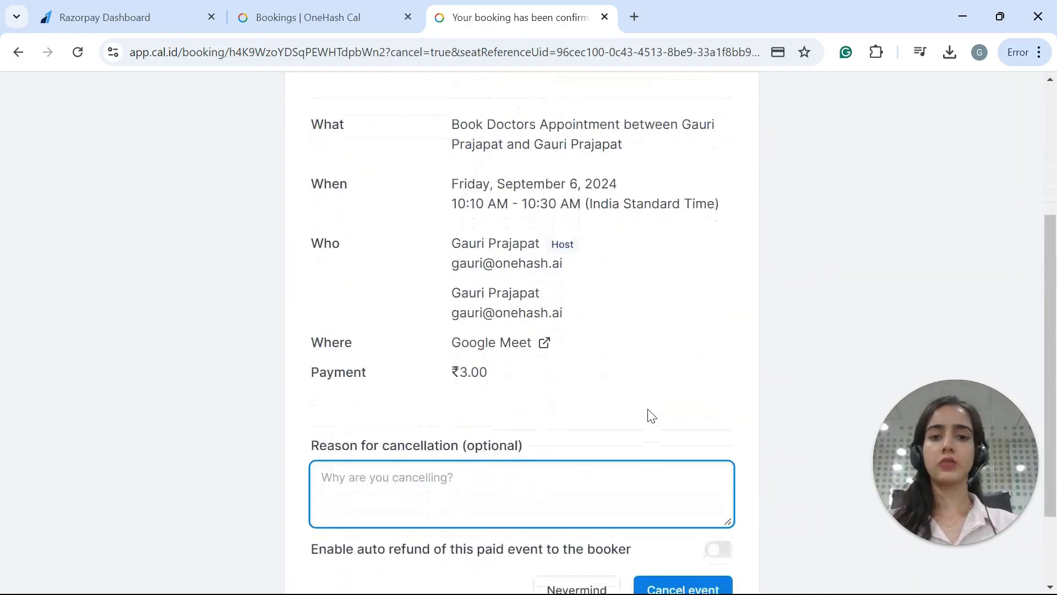
scroll(650, 414, "down", 2)
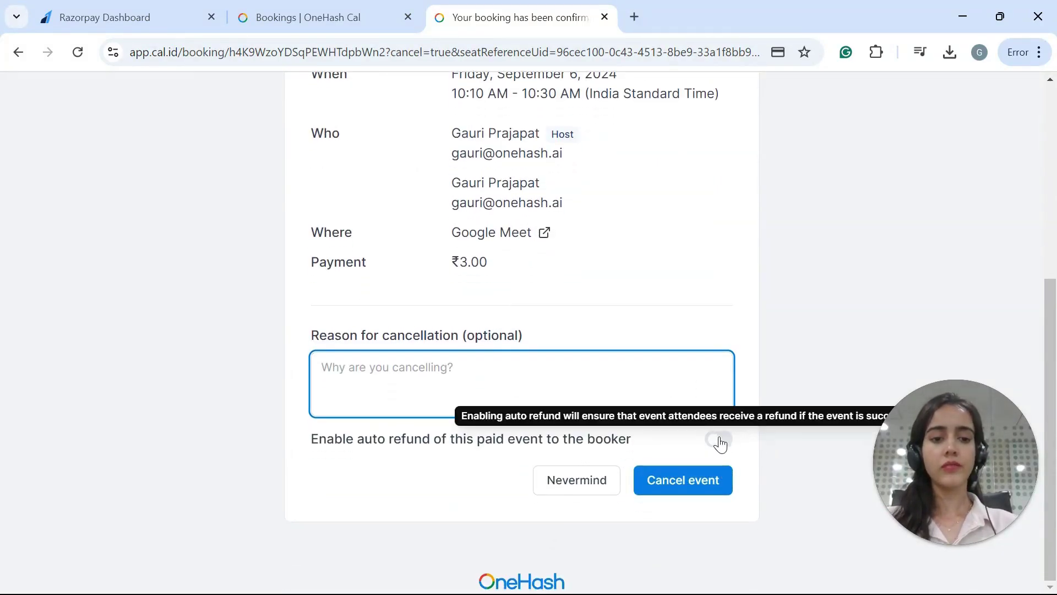
left_click(720, 440)
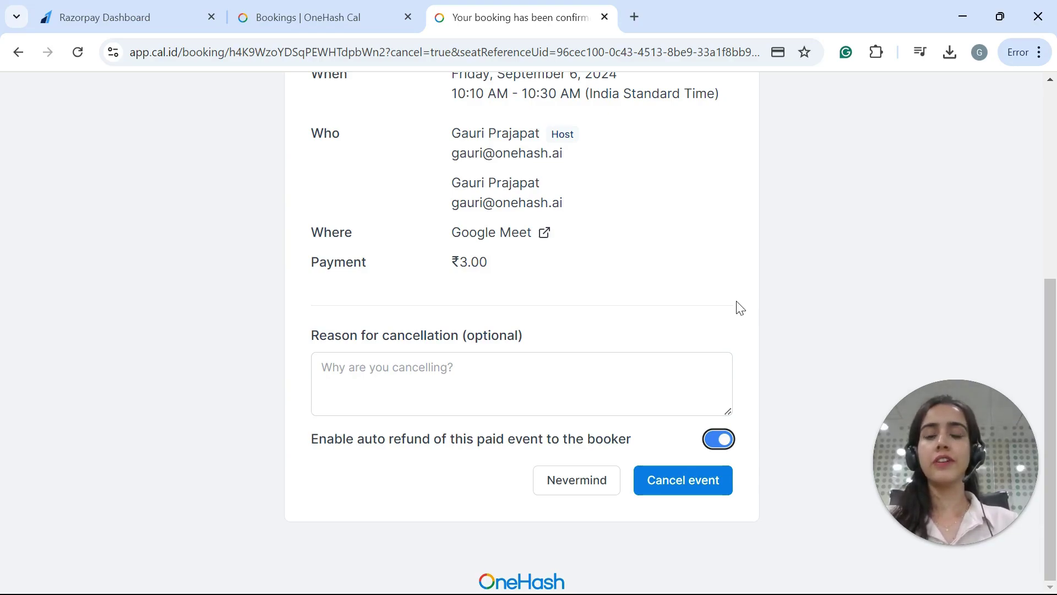
left_click(711, 445)
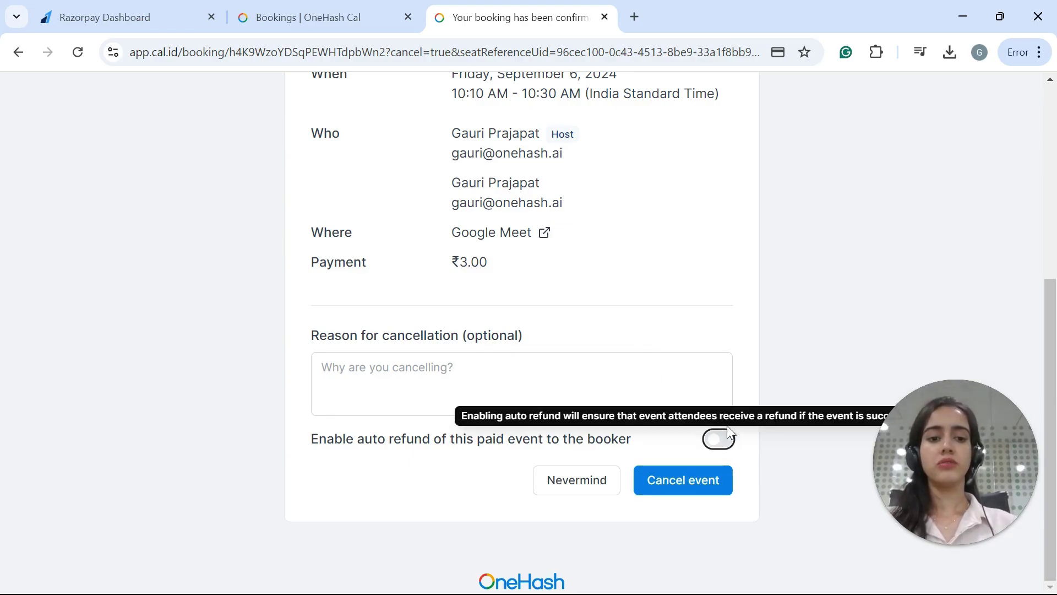
left_click(726, 440)
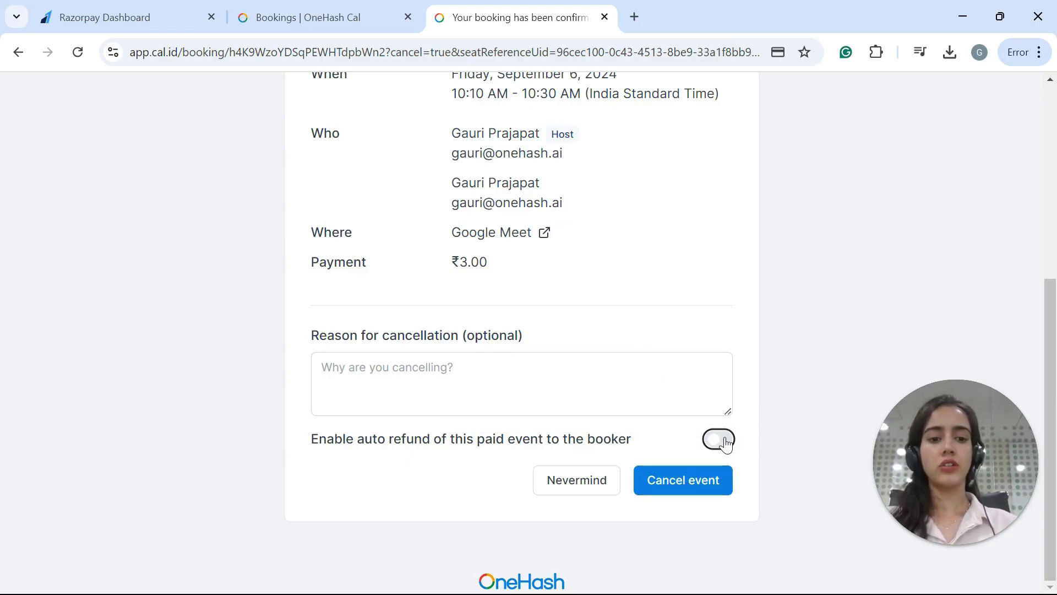
left_click(685, 487)
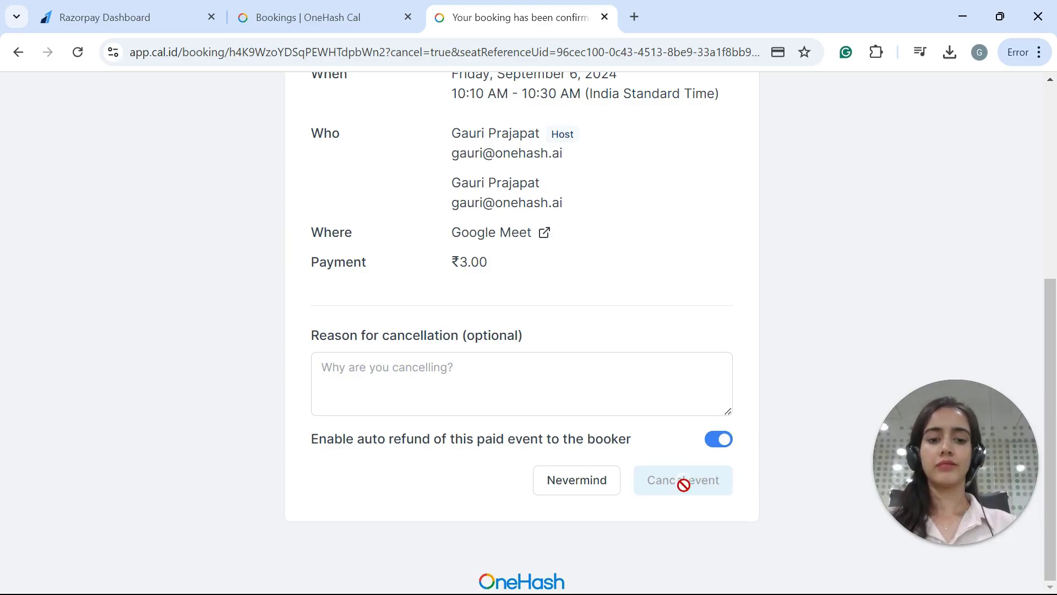